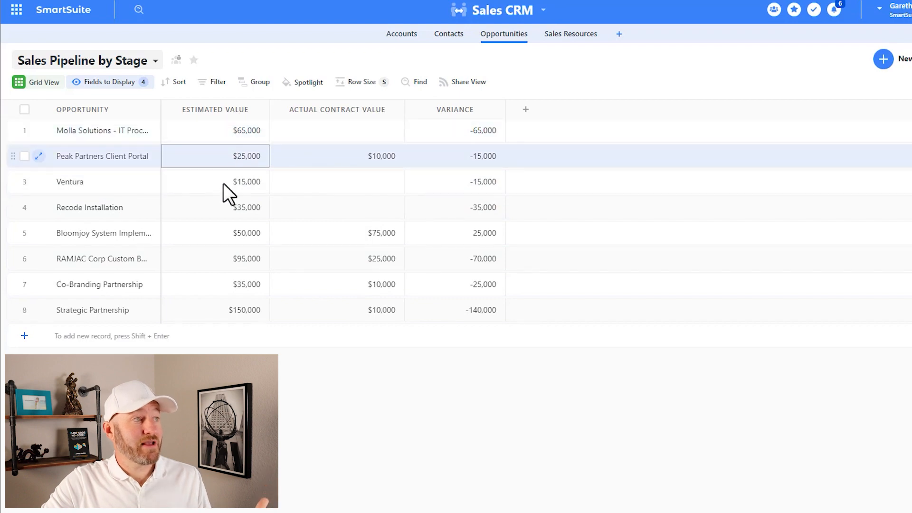
- Compare the Estimated Value, Actual Contract Value and Variance cells across the opportunity records, especially the Molla Solutions record
left_click(343, 133)
left_click(343, 232)
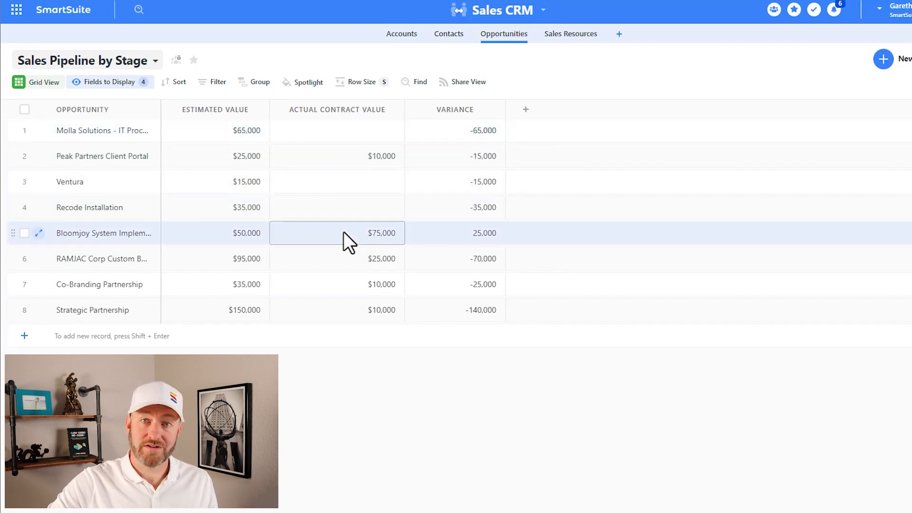
left_click(443, 145)
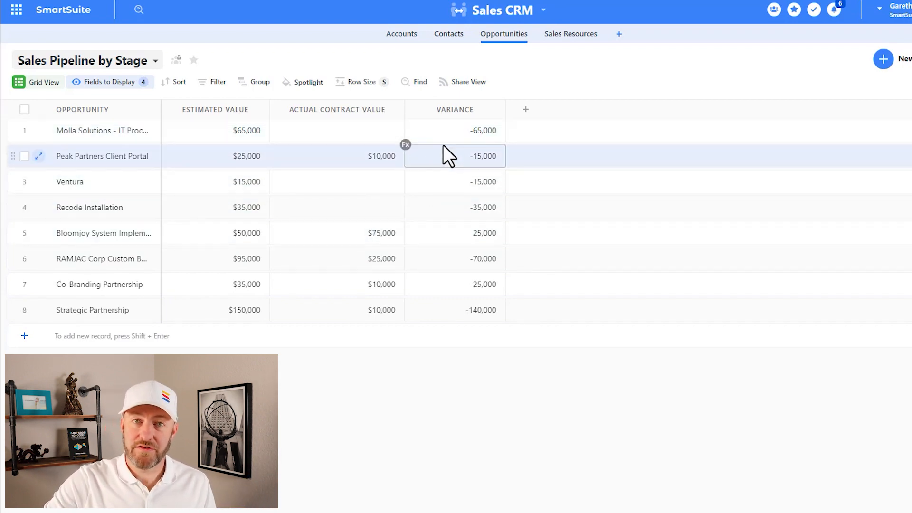
left_click(445, 132)
left_click(364, 131)
left_click(248, 132)
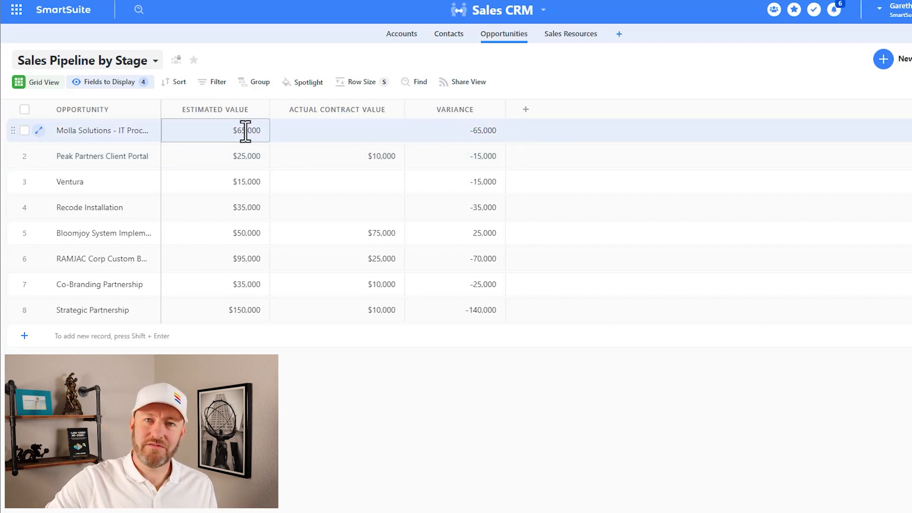
left_click(334, 135)
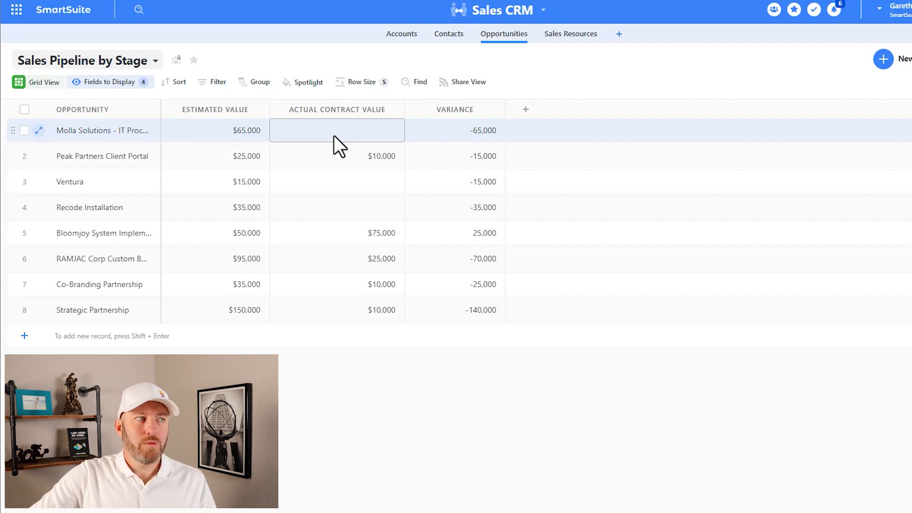
left_click(443, 130)
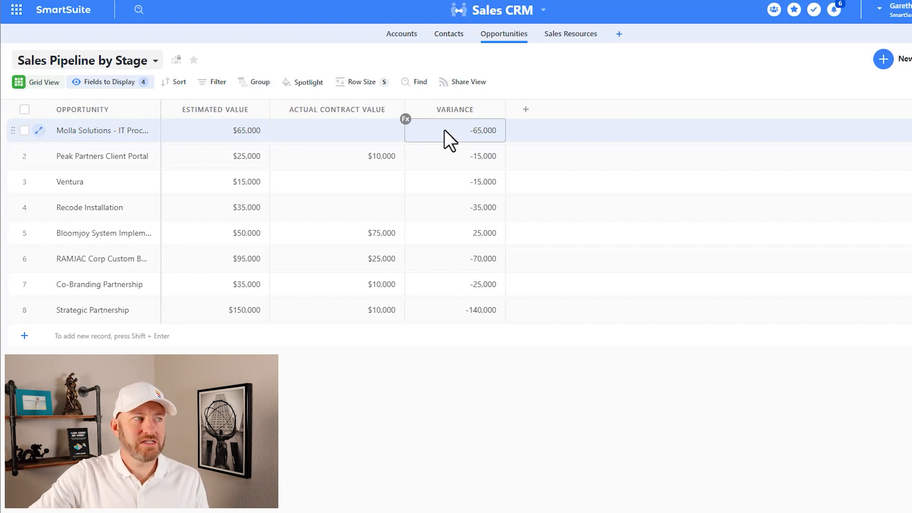
left_click(367, 128)
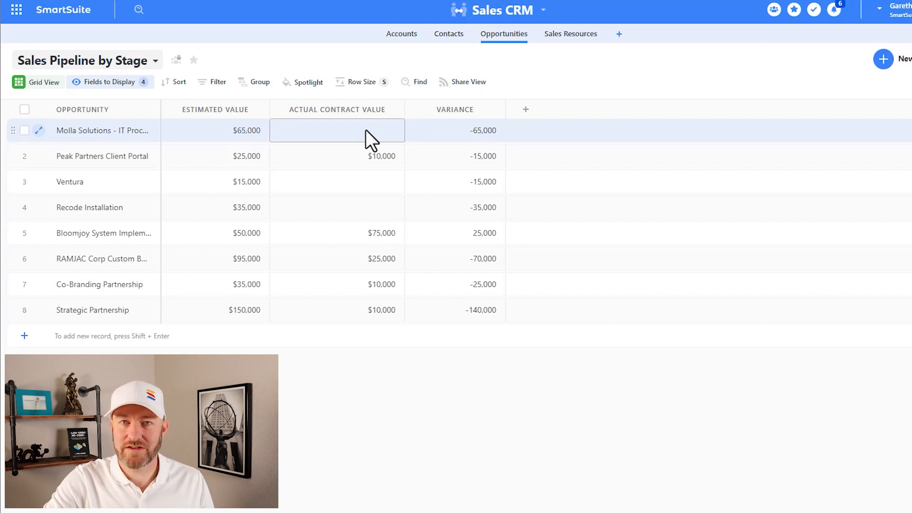
left_click(446, 136)
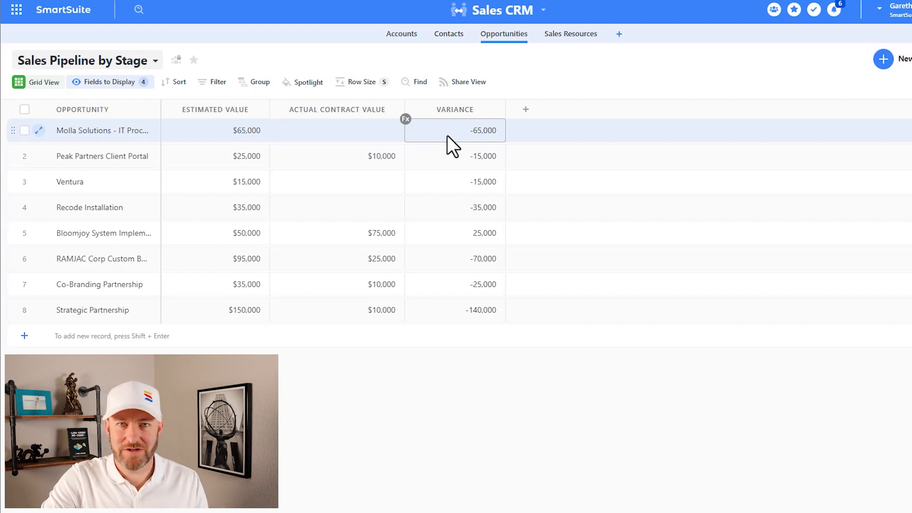
left_click(358, 139)
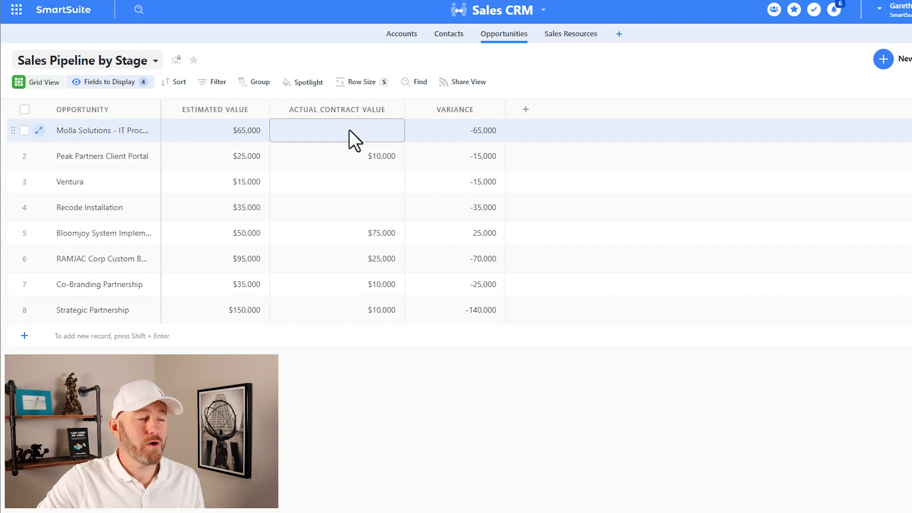
left_click(435, 138)
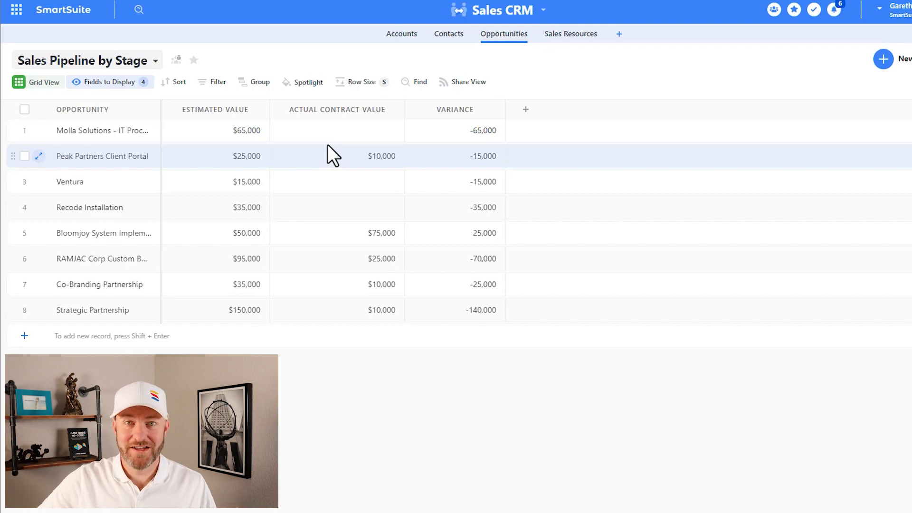
- Switch the Variance field's formula to the Advanced Editor and update the field
left_click(496, 110)
double_click(495, 111)
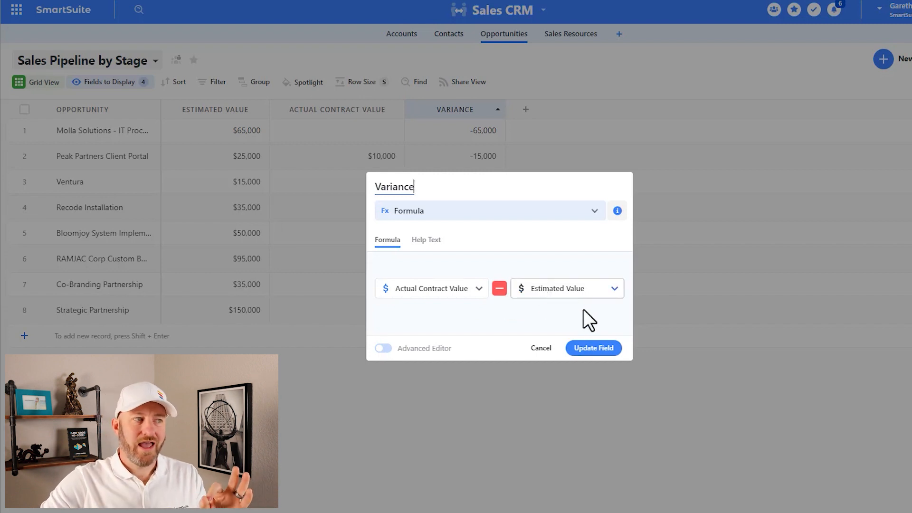
left_click(384, 350)
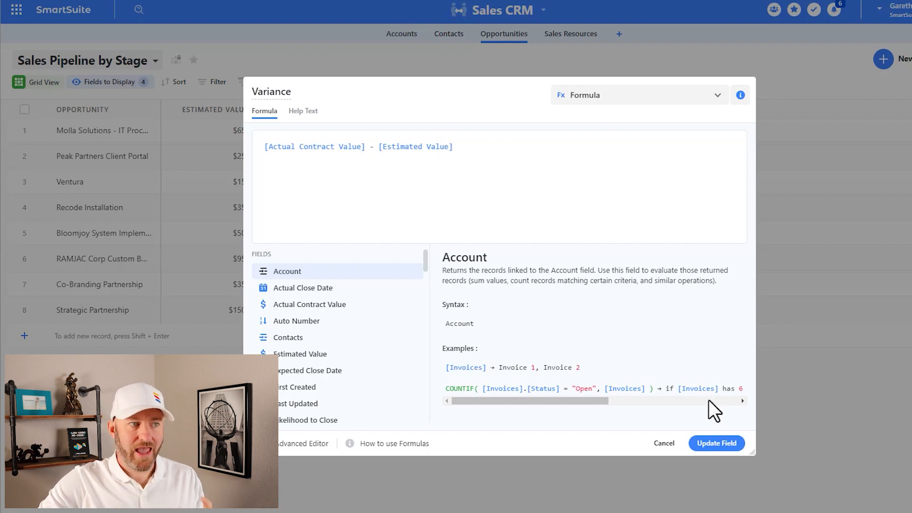
left_click(714, 445)
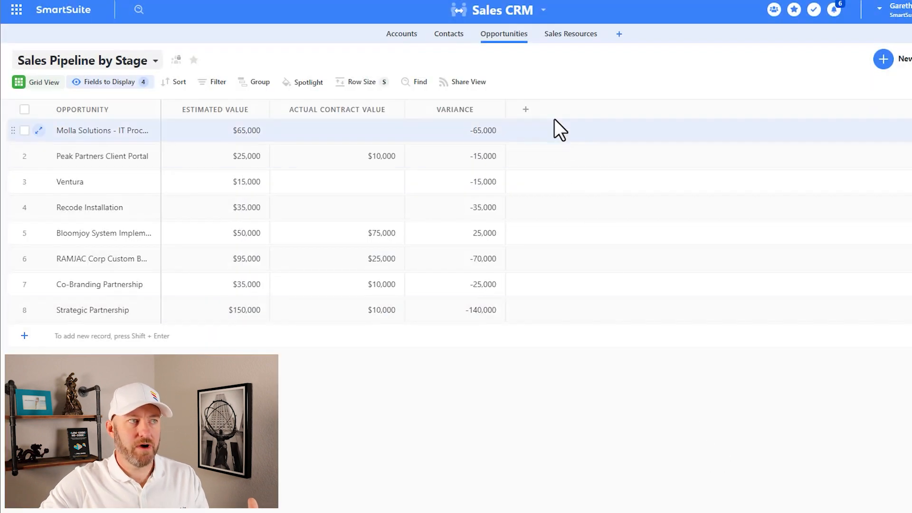
- Start a new Formula field named "Logic Component" in the Opportunities table, using the Advanced Editor
left_click(525, 110)
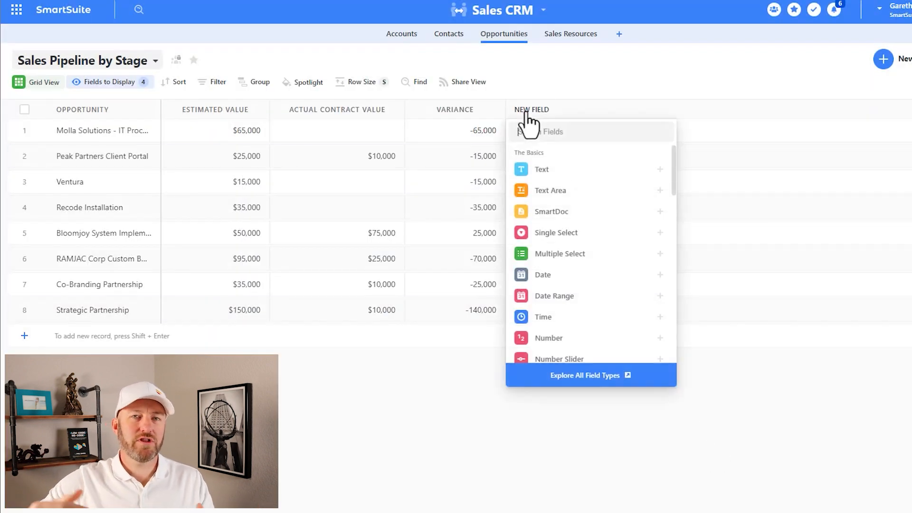
type("form")
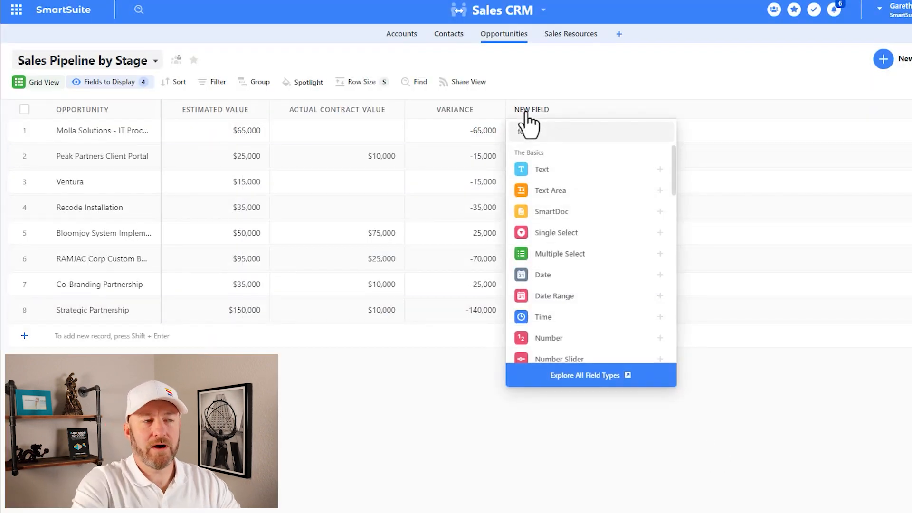
left_click(546, 170)
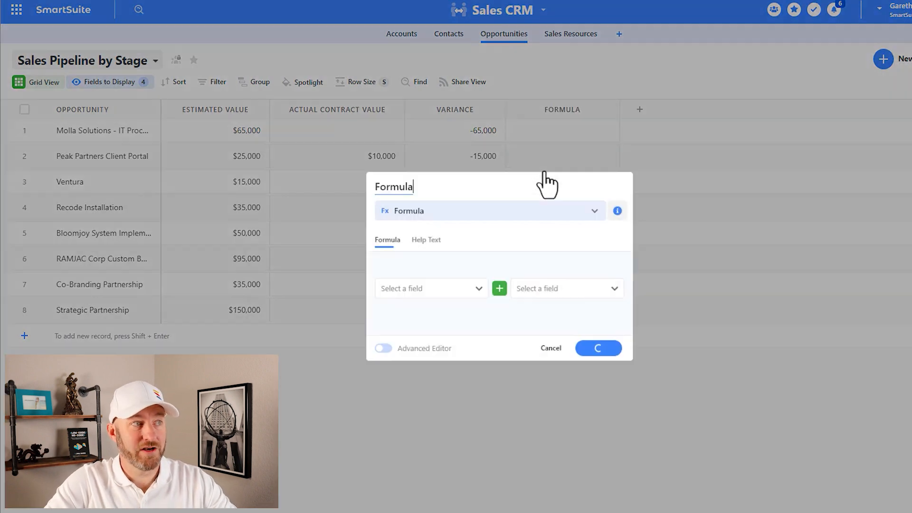
key("ctrl+a")
type("L")
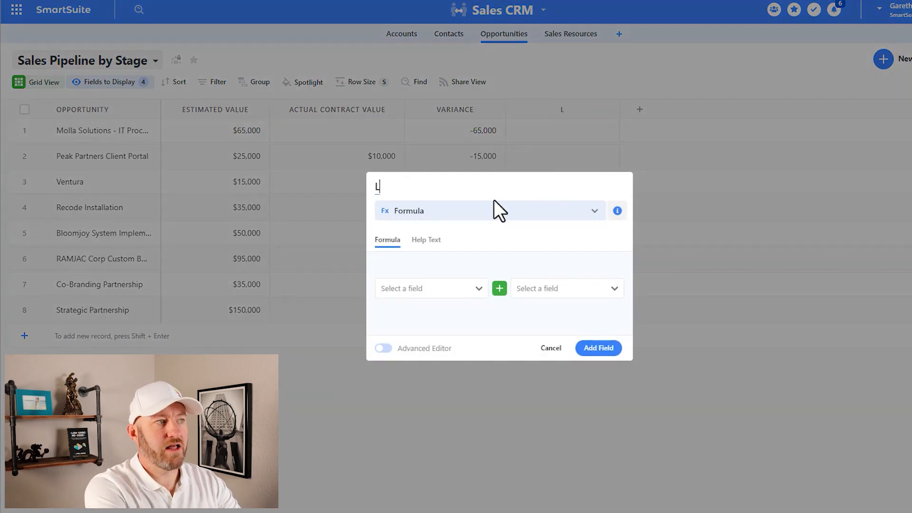
type("ogic Component")
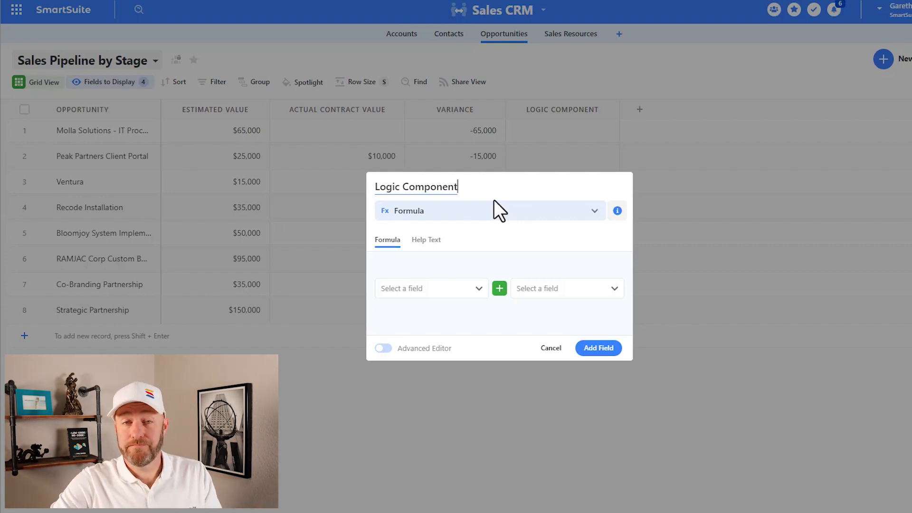
left_click(384, 348)
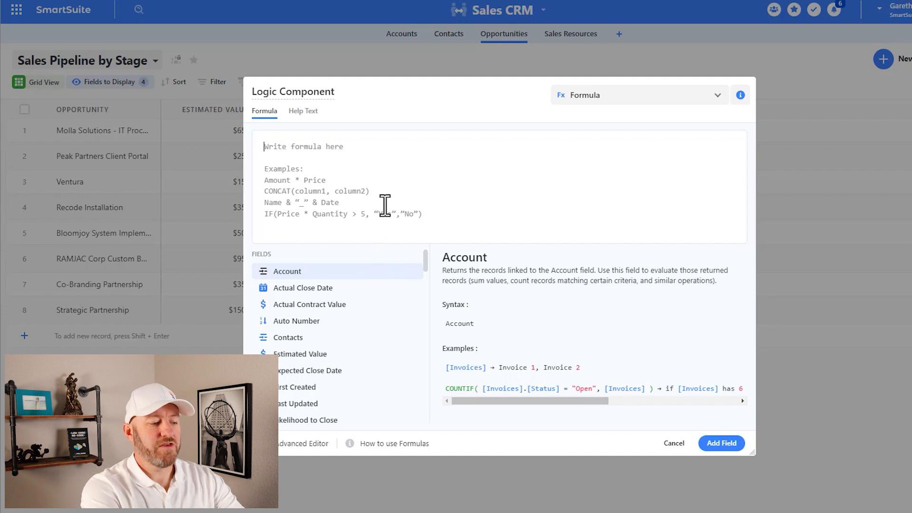
- Begin the Logic Component formula with an AND function nested inside an IF function: IF(AND())
type("if")
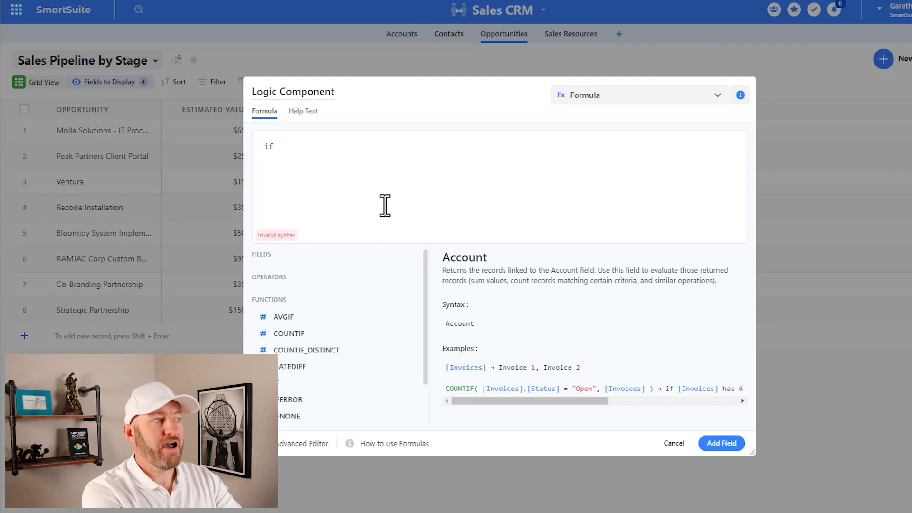
type("()")
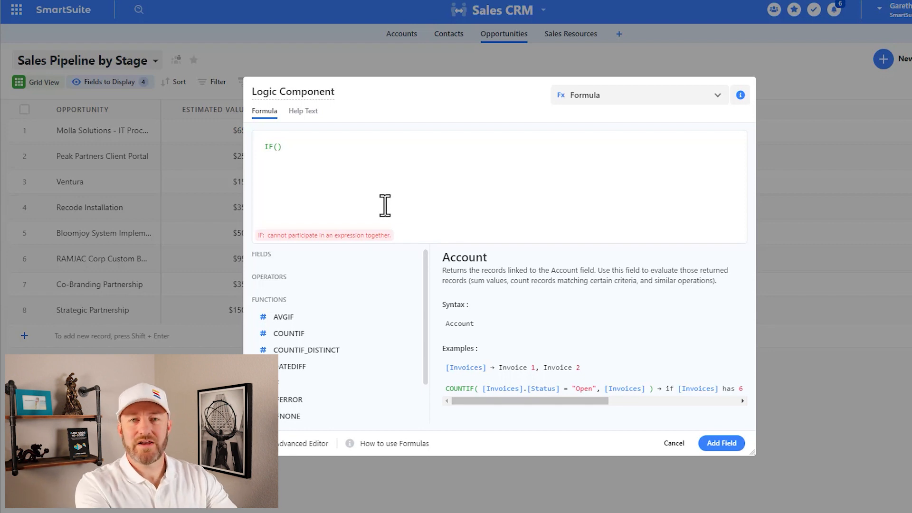
key("Right")
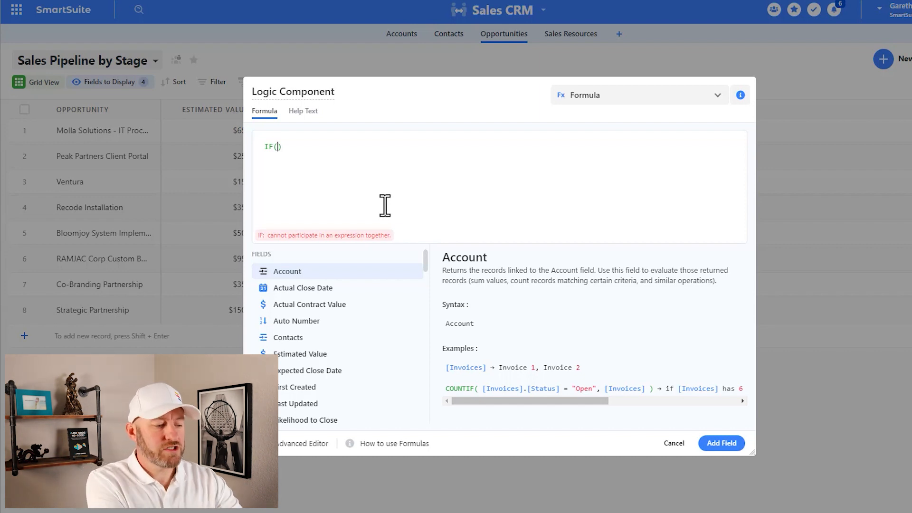
type("and")
key("Return")
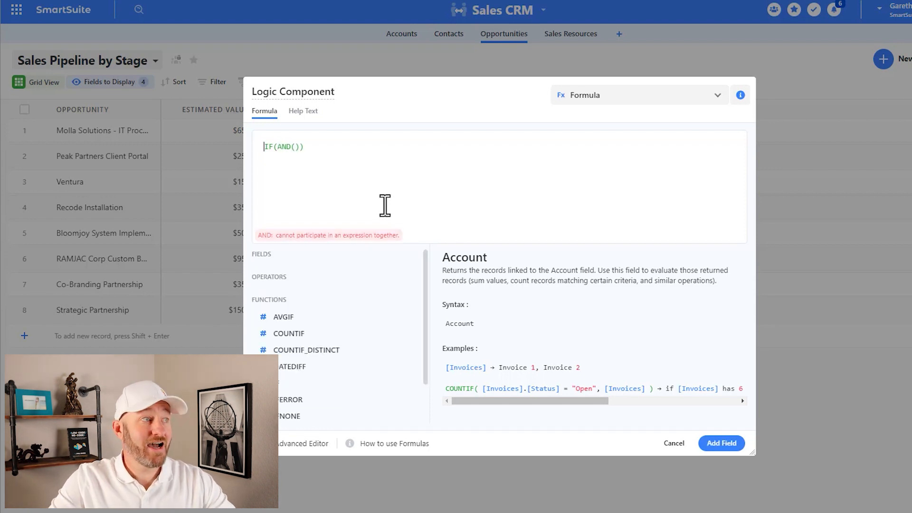
left_click(296, 147)
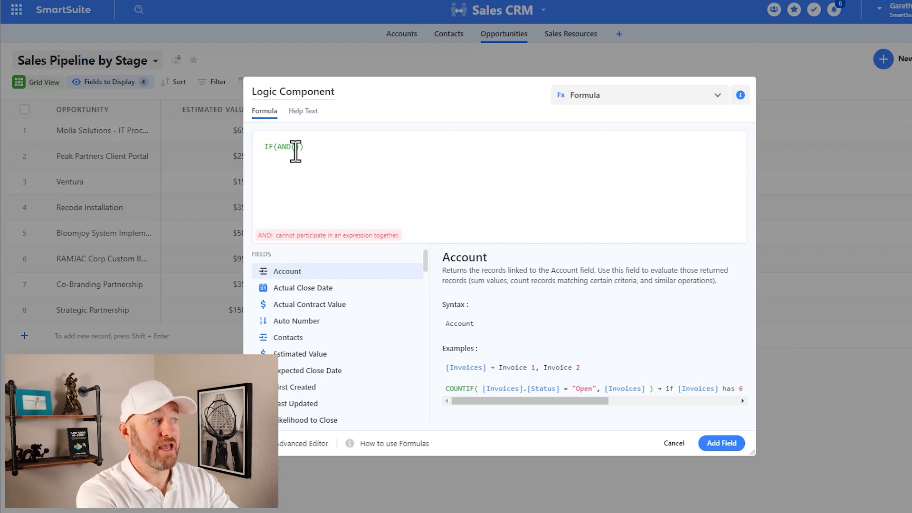
- Insert the Estimated Value and Actual Contract Value fields, separated by a comma, as the AND function's arguments
type("es")
mouse_move(315, 278)
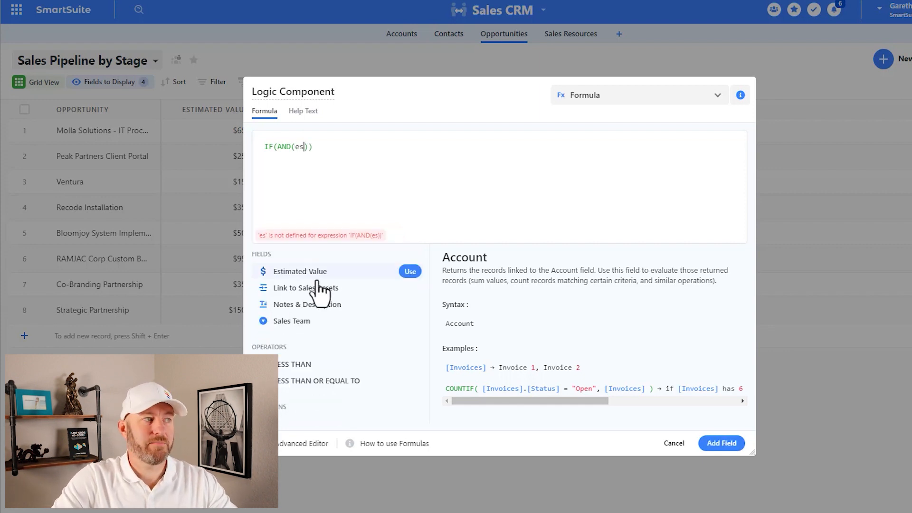
left_click(408, 275)
type(",")
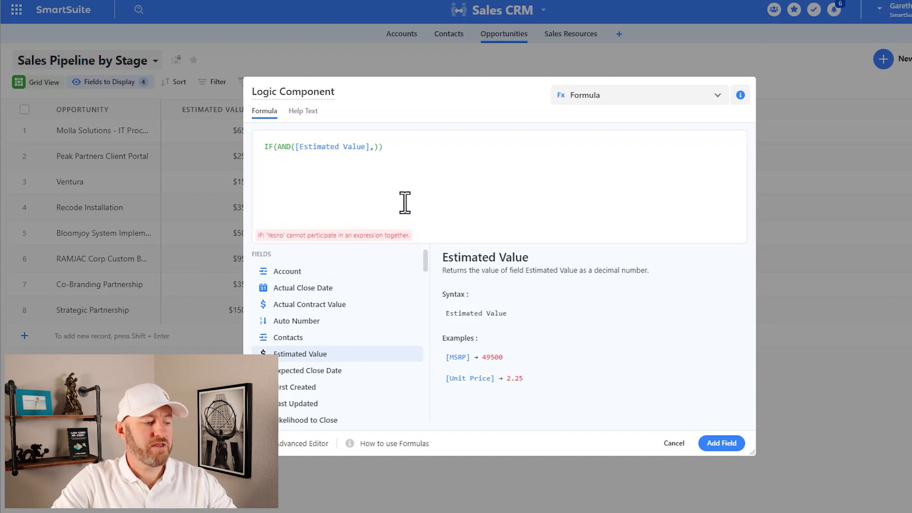
type("ac")
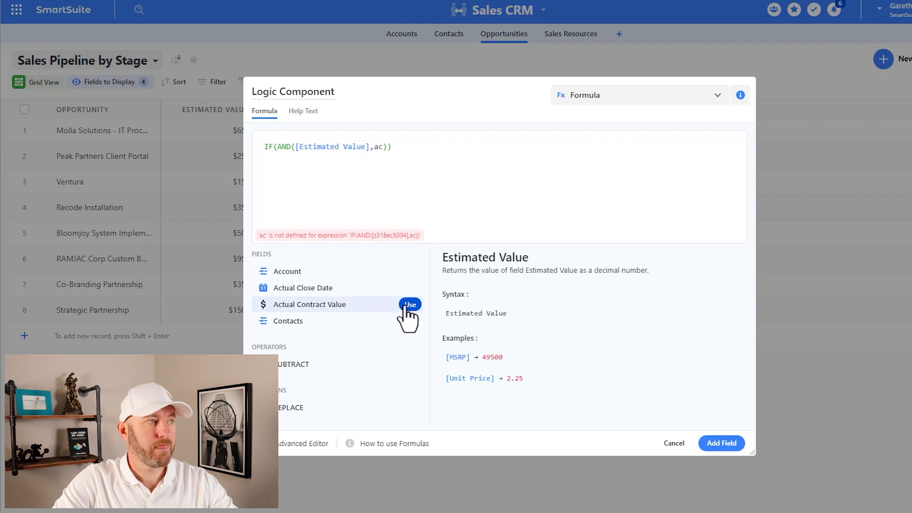
left_click(408, 305)
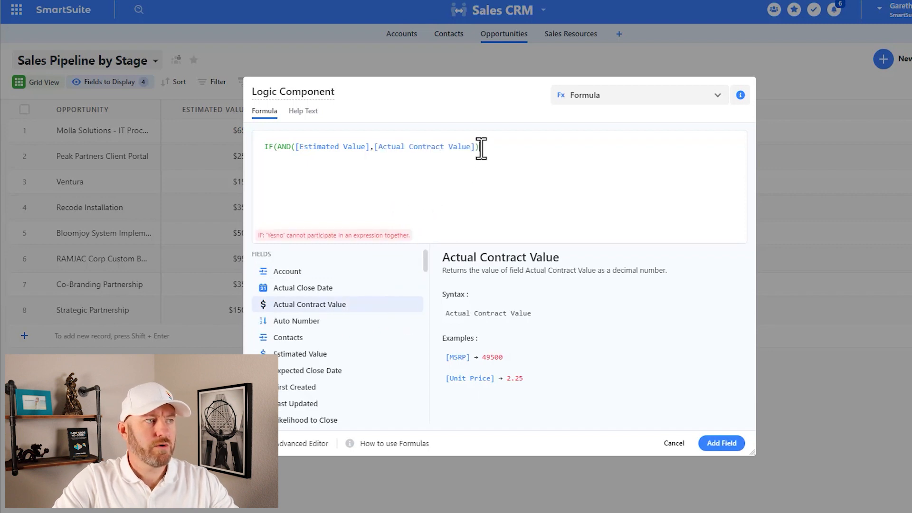
- Complete the IF function after the AND condition with 'Yes' as the true result and 'No' as the false result
left_click(279, 146)
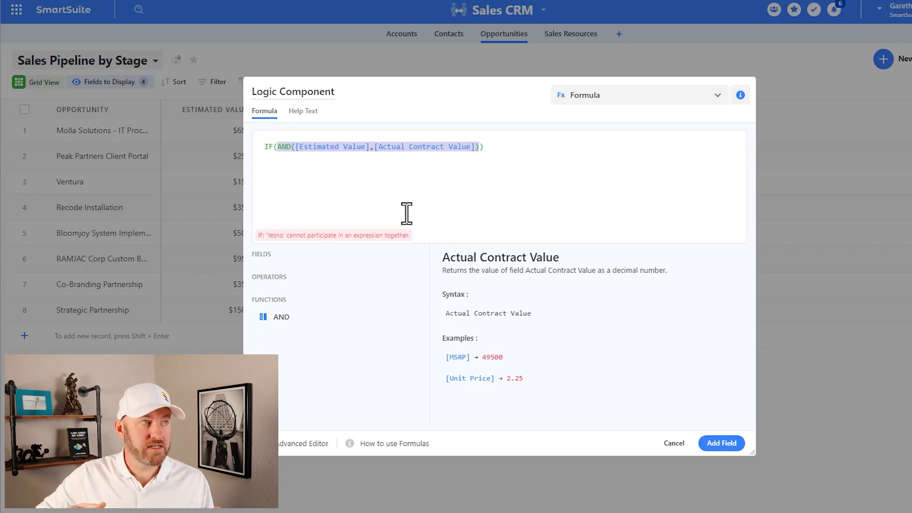
left_click(480, 149)
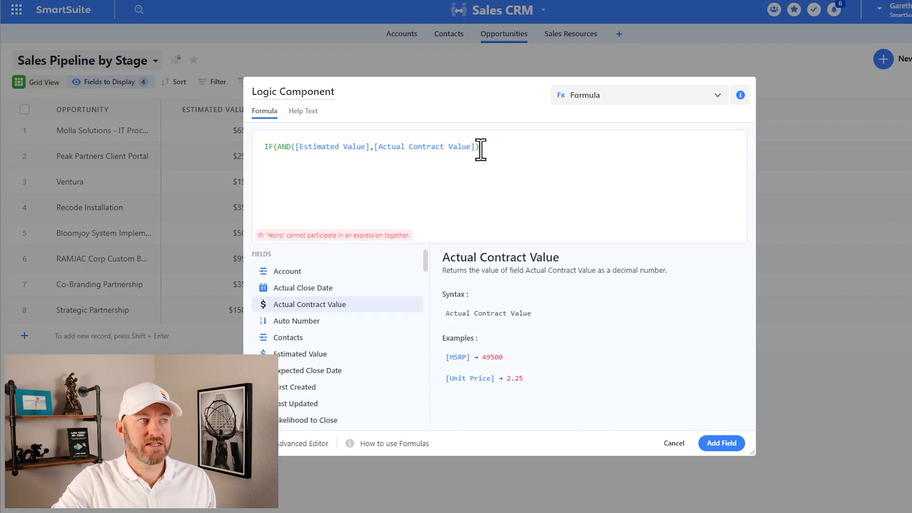
type(")")
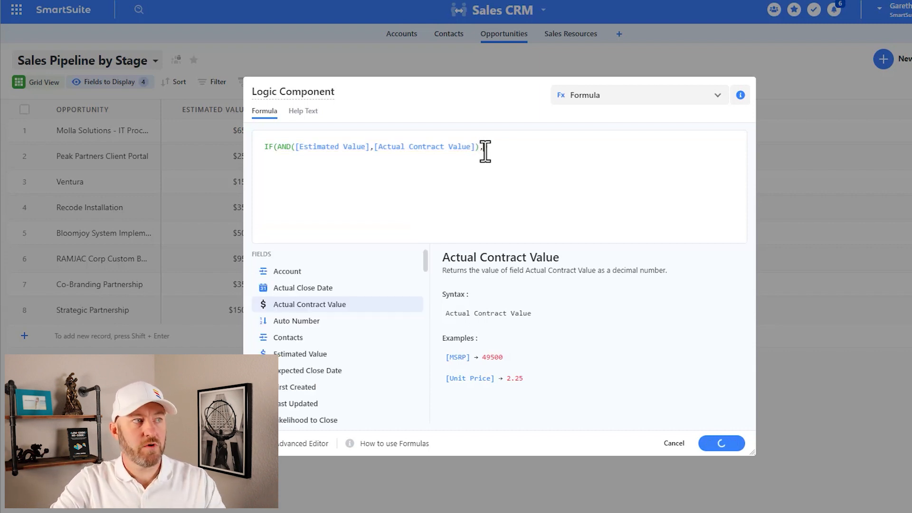
type(",")
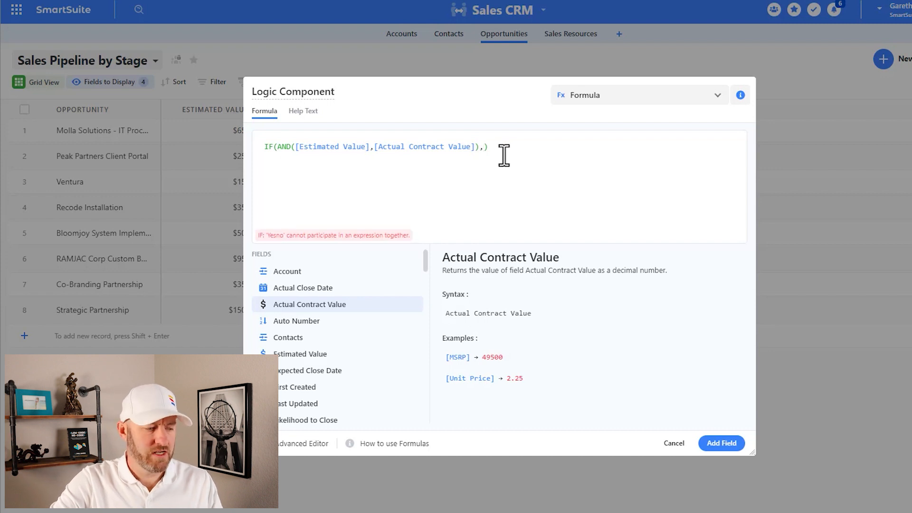
type("'Yes")
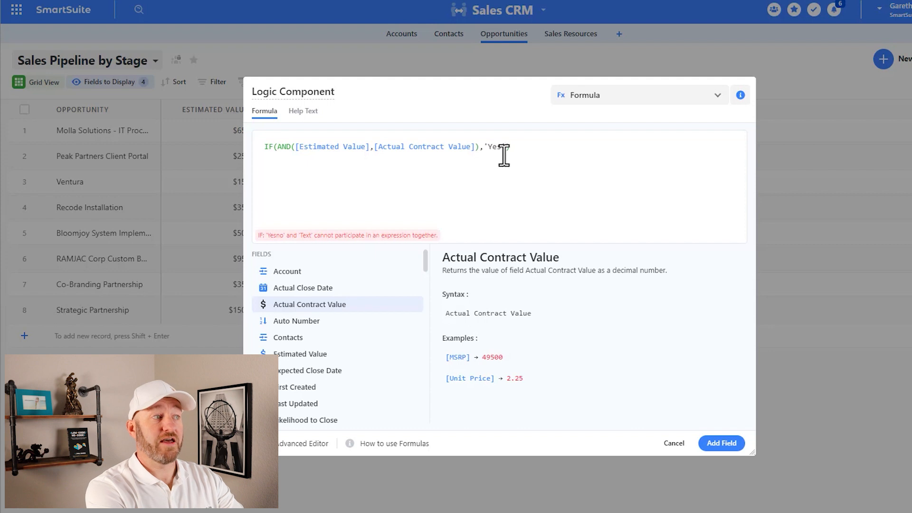
type("',")
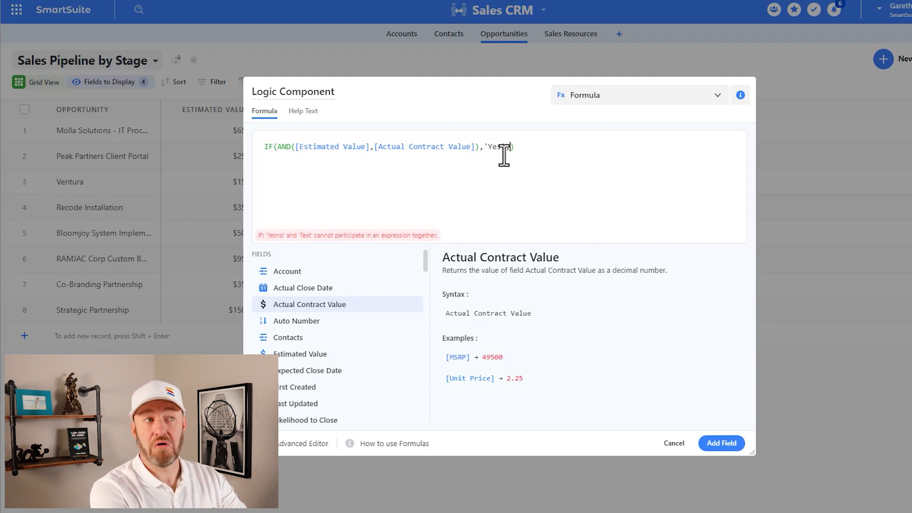
type("'No'")
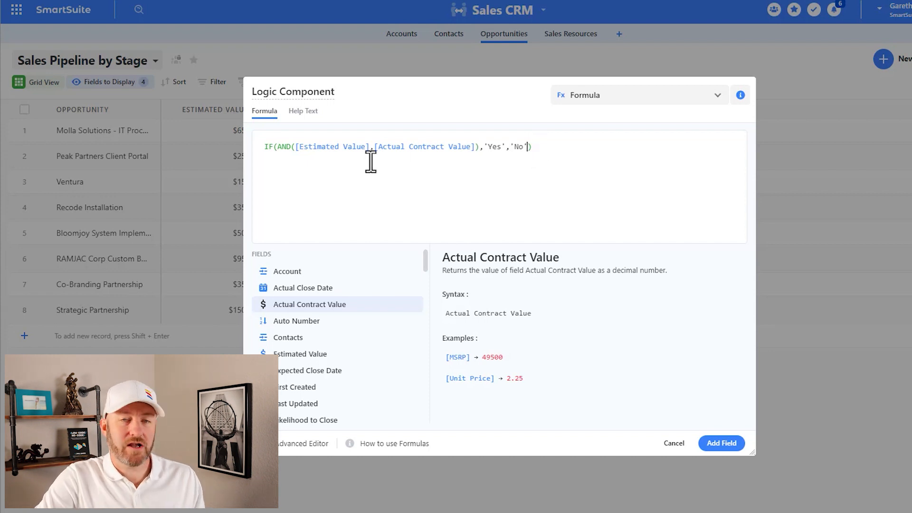
left_click_drag(280, 146, 481, 147)
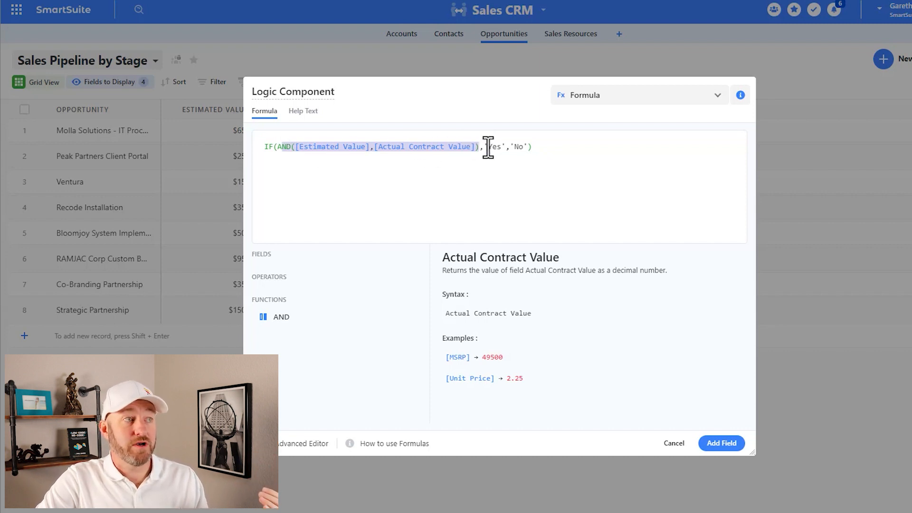
- Add the finished Logic Component formula field to the Opportunities table
left_click_drag(488, 147, 502, 146)
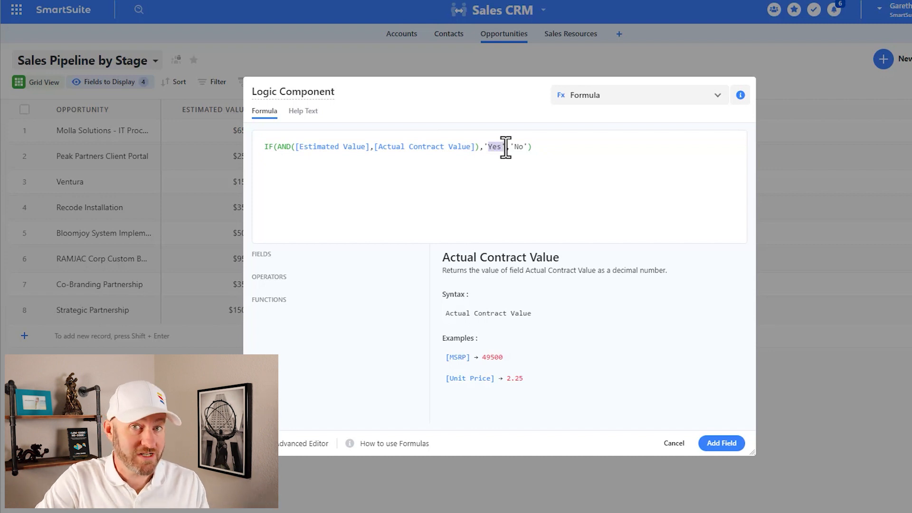
double_click(520, 146)
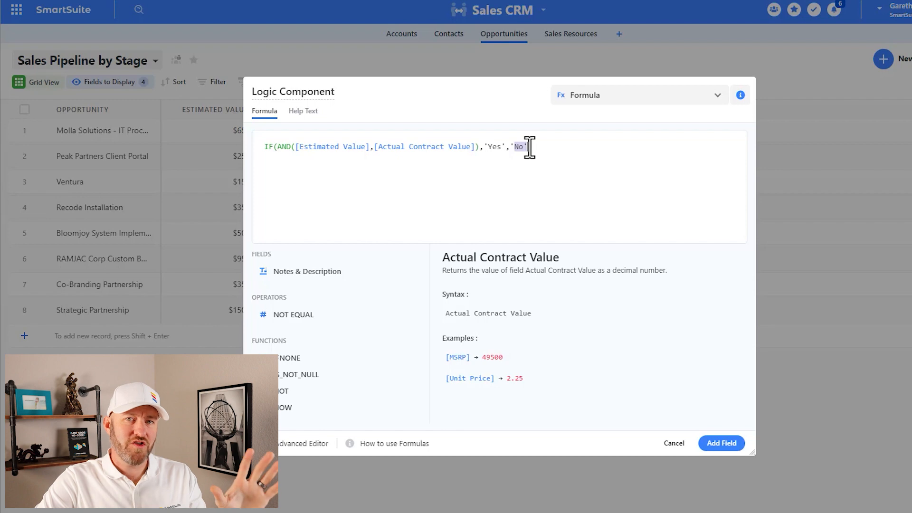
left_click(724, 444)
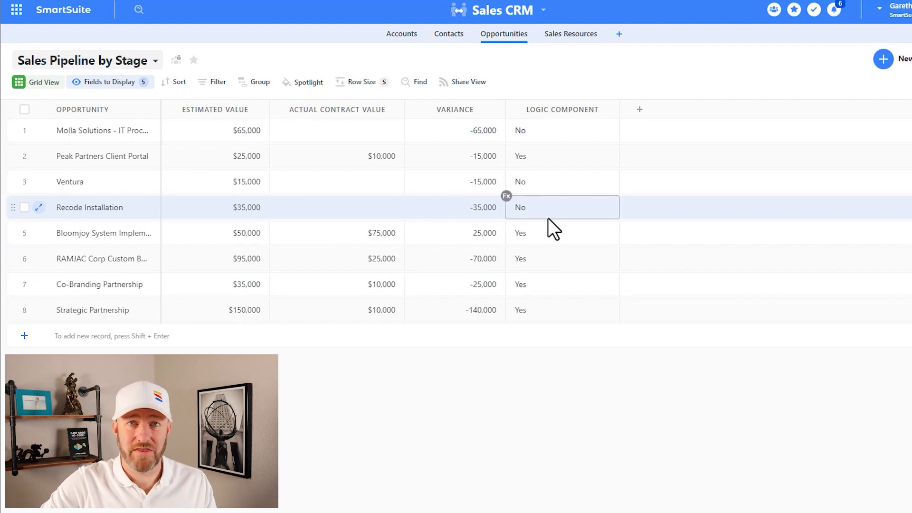
- Try the Logic Component formula without its false result by removing ,'No' and updating the field
double_click(581, 109)
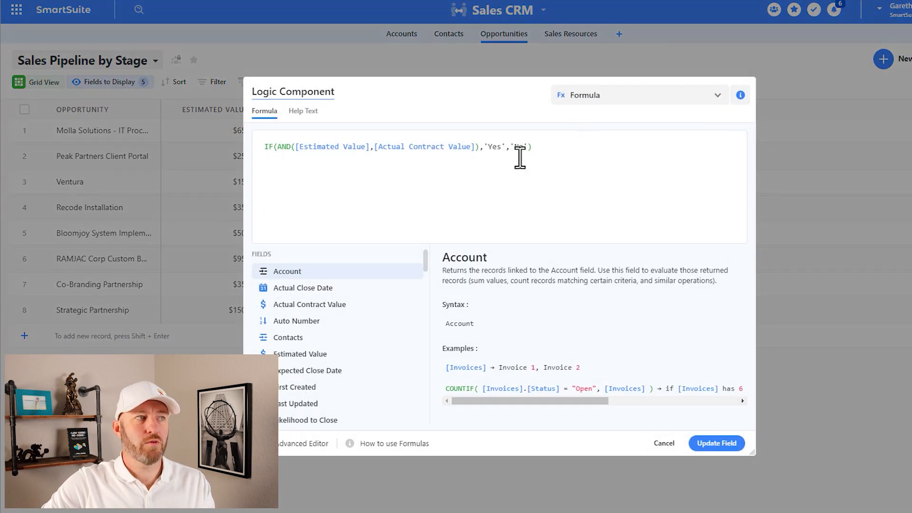
left_click_drag(506, 147, 528, 147)
key("BackSpace")
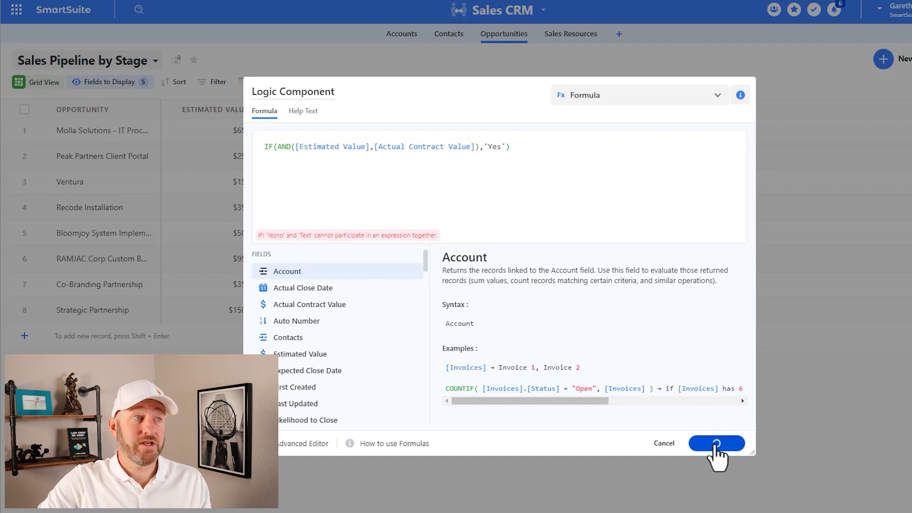
left_click(715, 446)
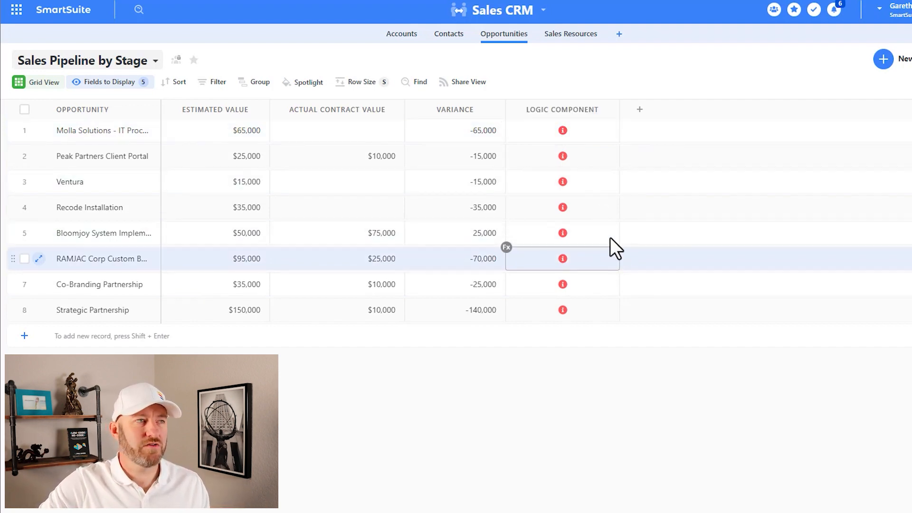
- Restore 'No' as the false result in the Logic Component formula and update the field
double_click(569, 106)
left_click(506, 149)
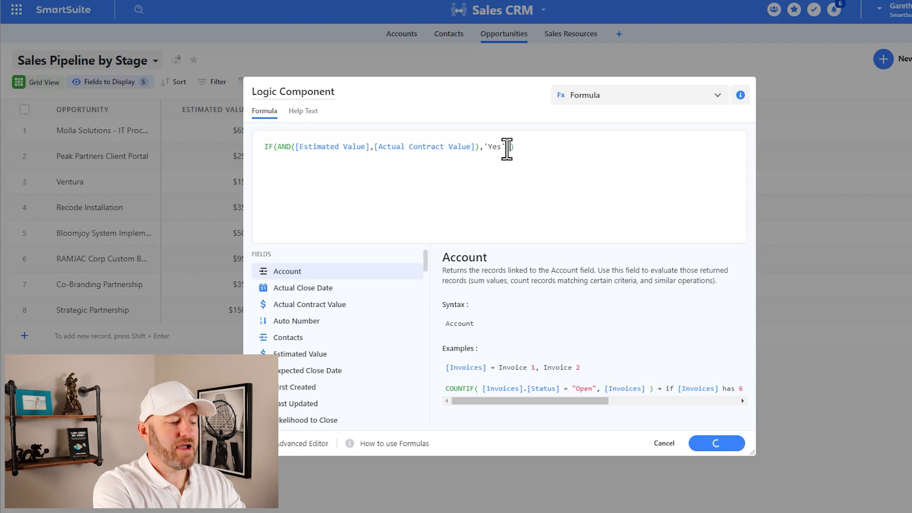
type(",'No")
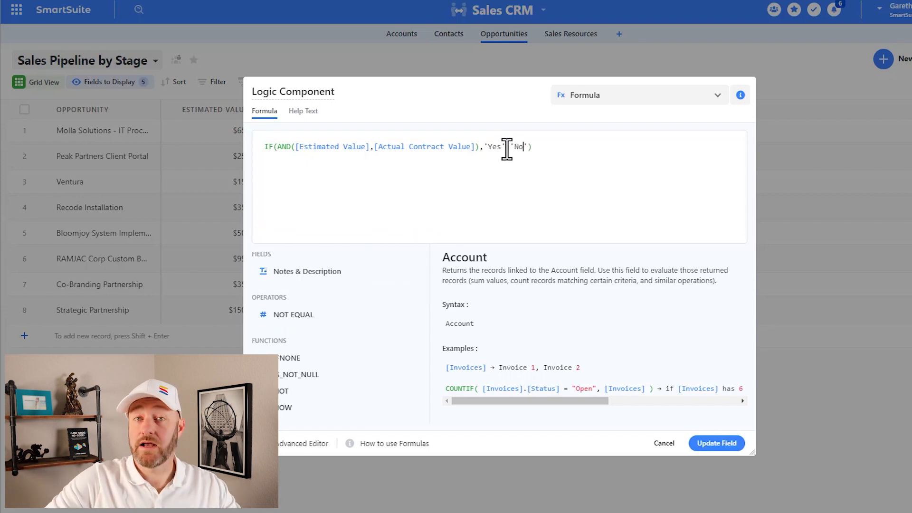
left_click(728, 444)
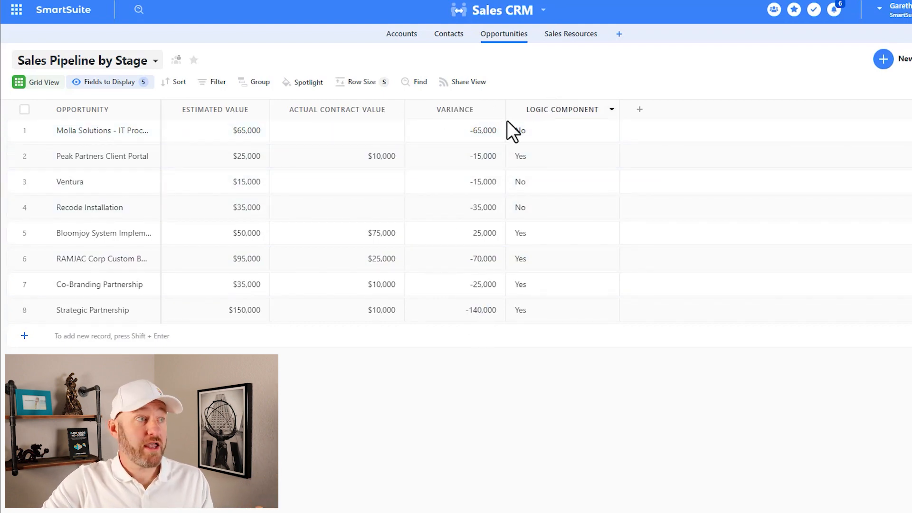
- Copy the expression [Actual Contract Value] - [Estimated Value] from the Variance field's formula, leaving that field unsaved
double_click(469, 107)
left_click_drag(466, 146, 254, 149)
key("ctrl+c")
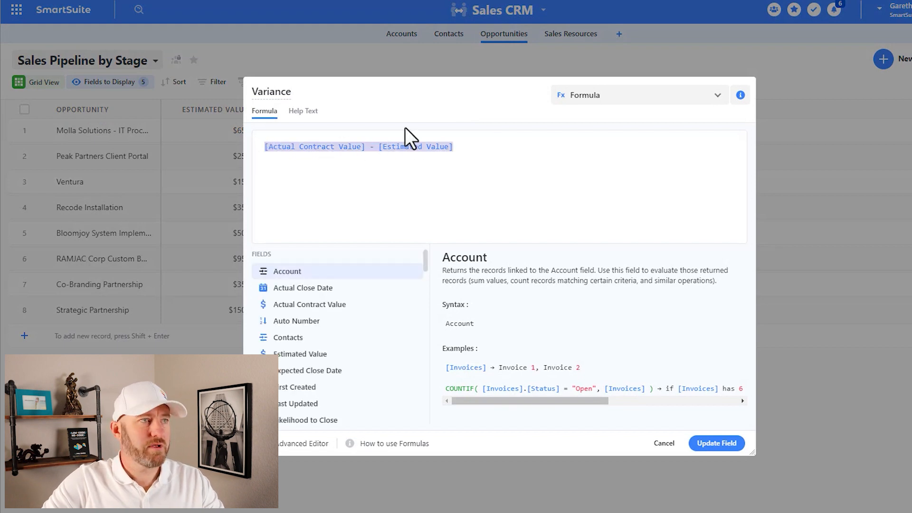
left_click(664, 443)
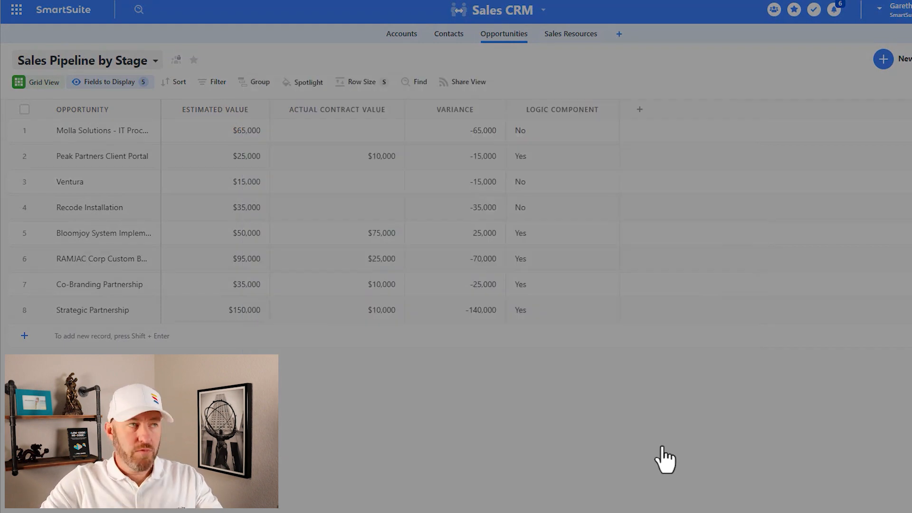
- In the Logic Component formula, replace 'Yes' with the copied variance expression and 'No' with 0, and update the field
left_click(556, 110)
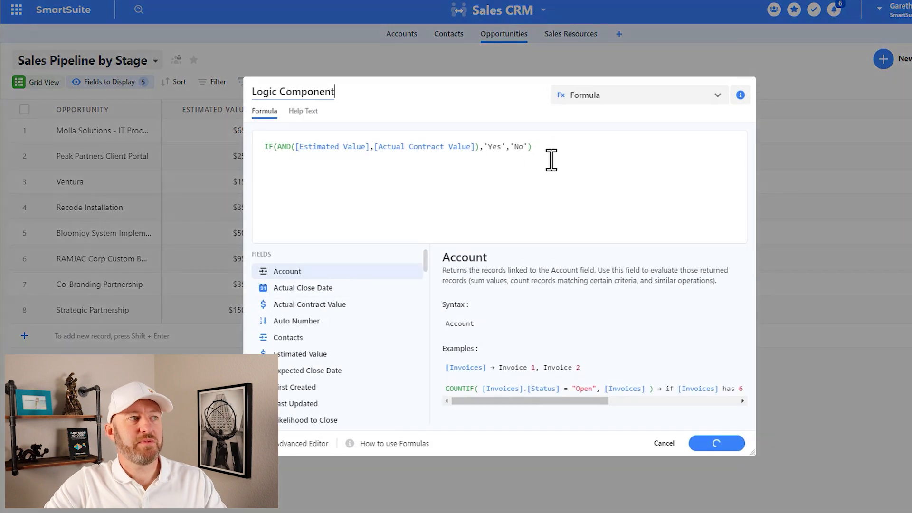
left_click_drag(489, 148, 505, 148)
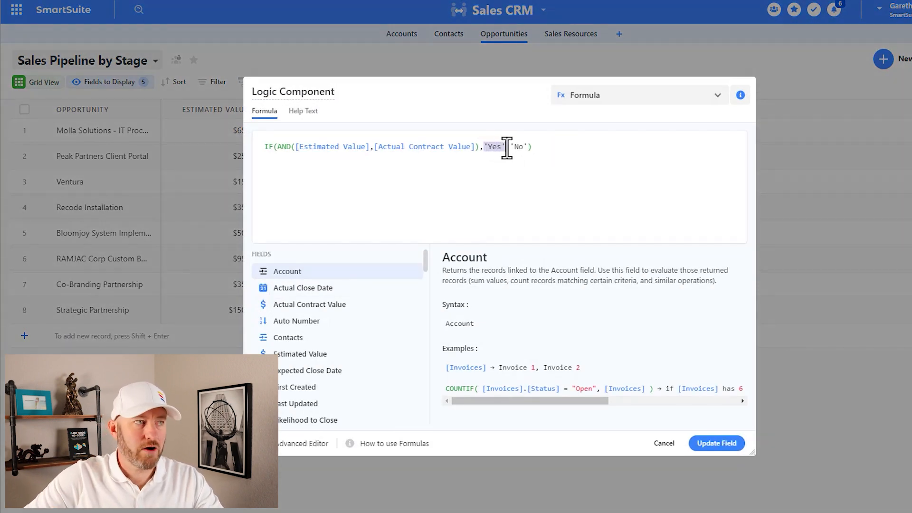
key("ctrl+v")
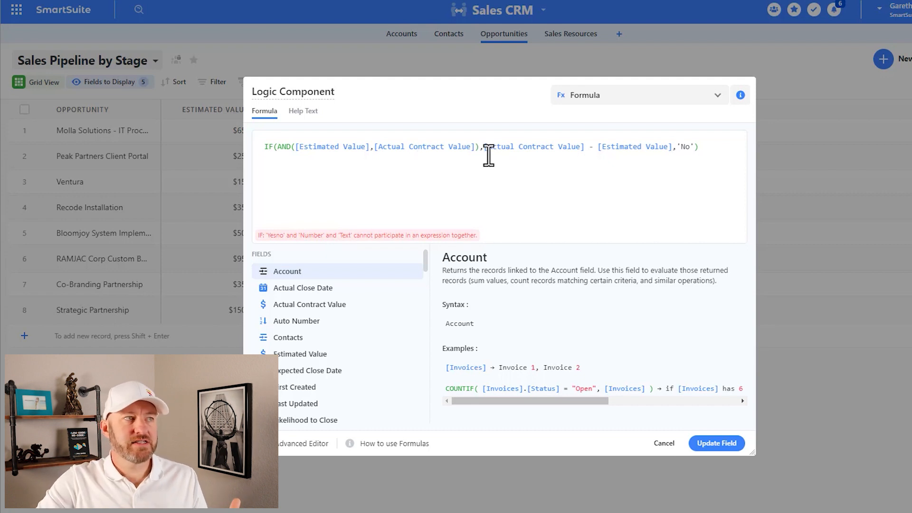
left_click_drag(483, 147, 698, 148)
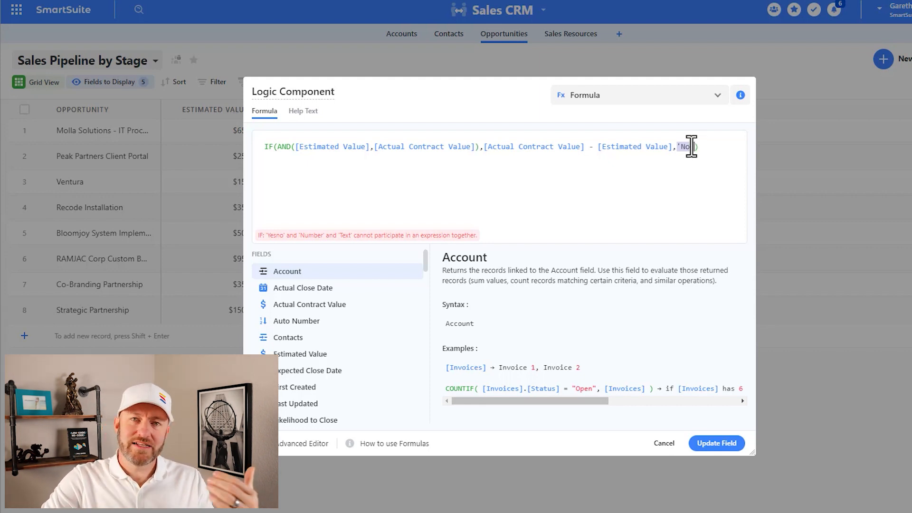
type("0")
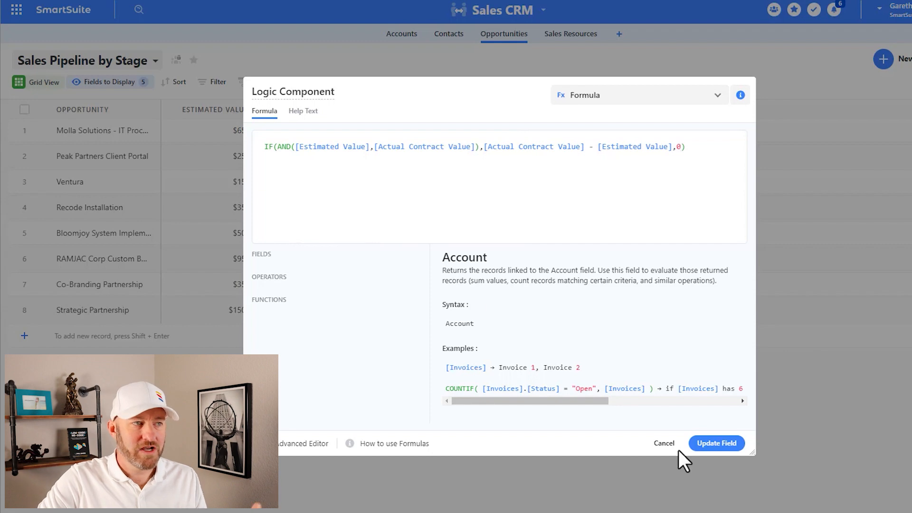
left_click(718, 443)
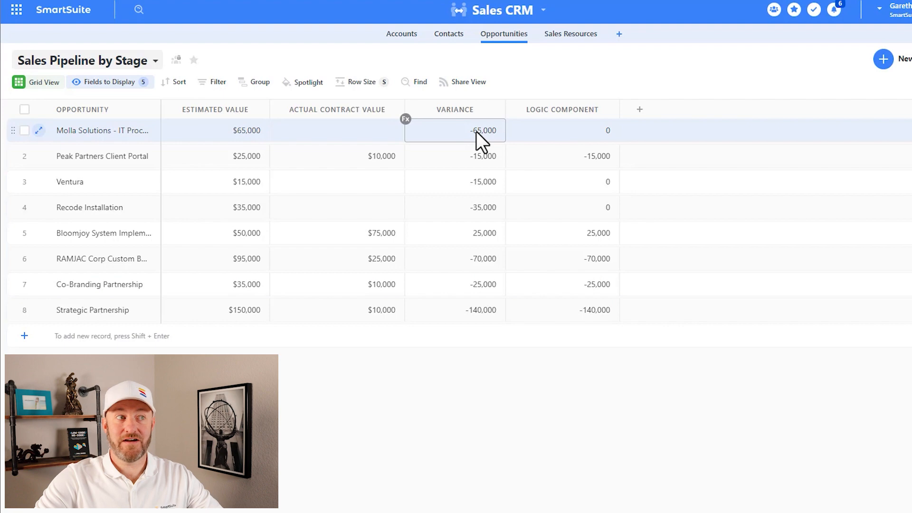
- Open the Logic Component field's formula for editing
left_click(567, 133)
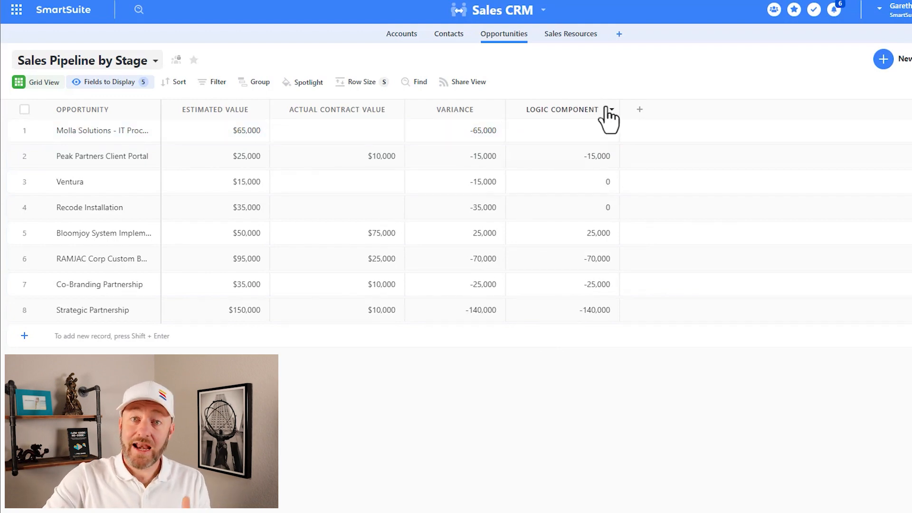
double_click(585, 106)
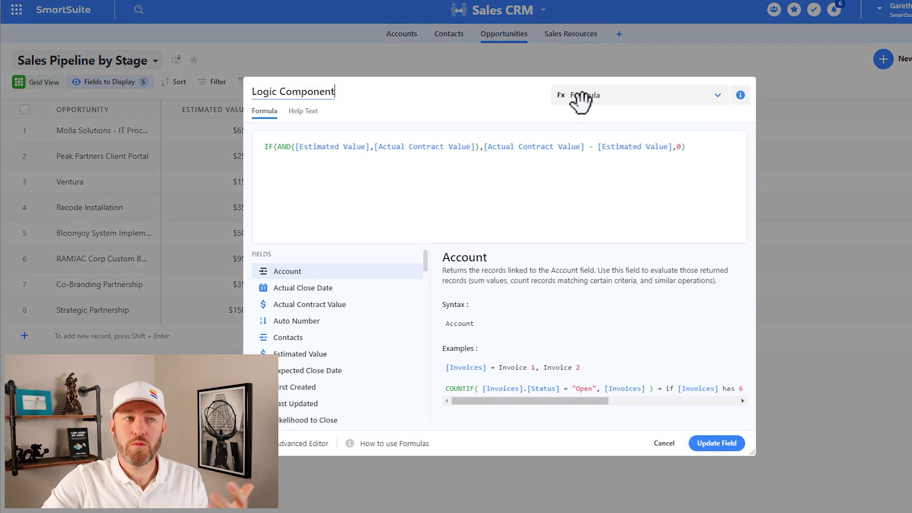